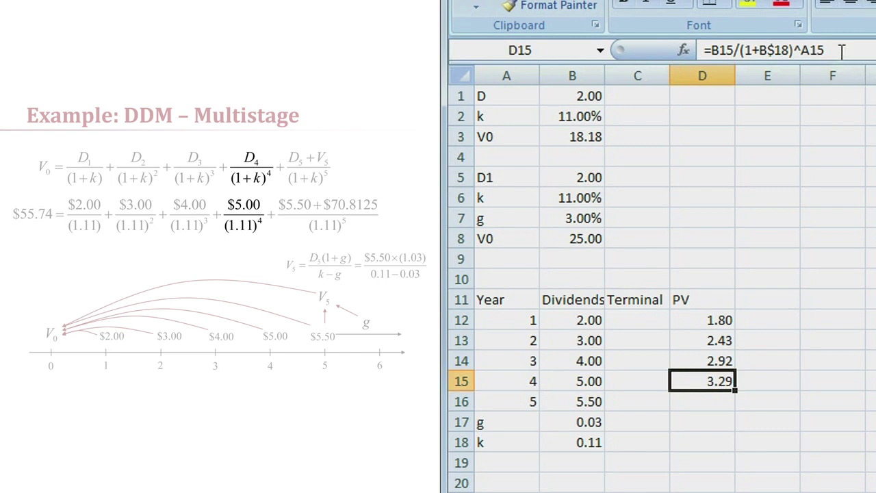
Step: Copy the present value formula from D15 into D16 for year 5
key(Return)
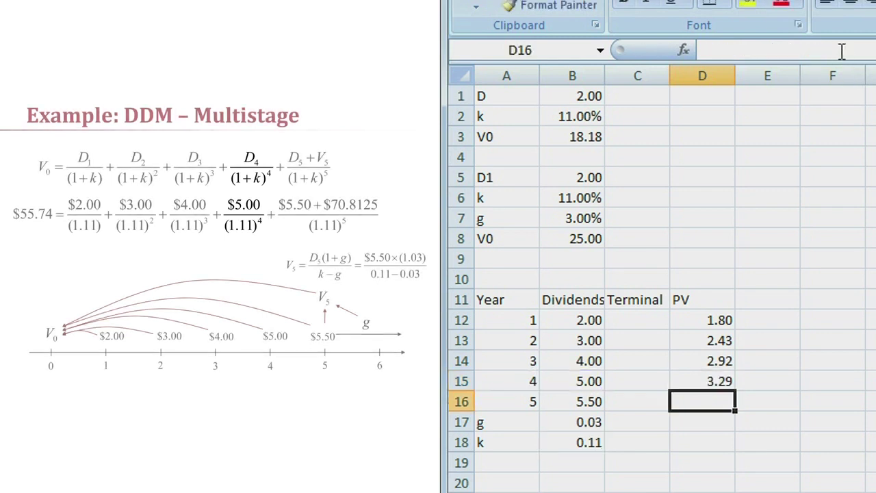
key(Up)
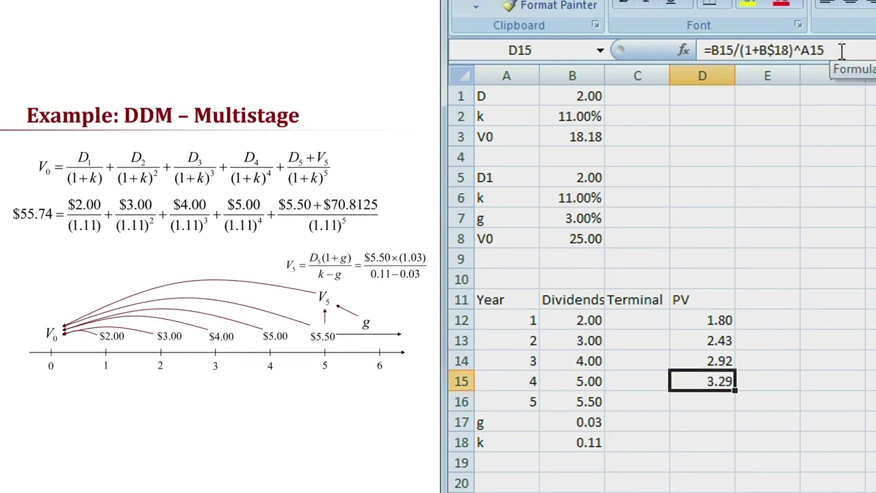
key(ctrl+c)
key(Down)
key(ctrl+v)
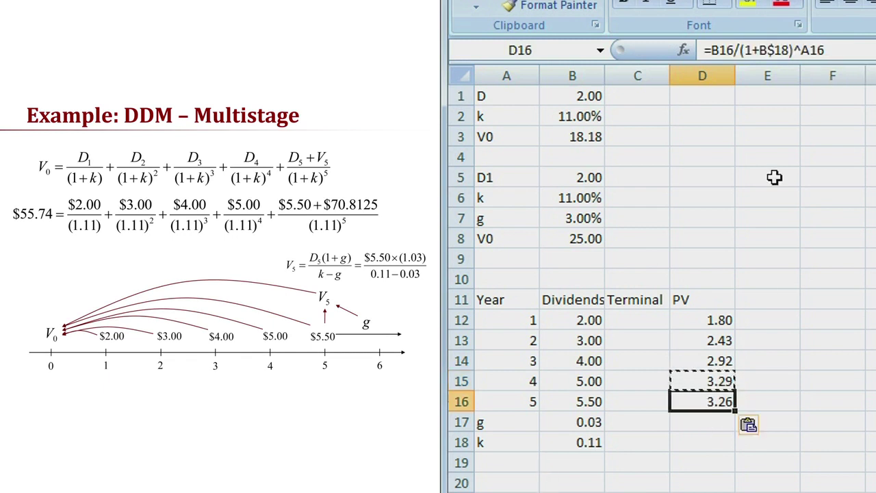
click(847, 51)
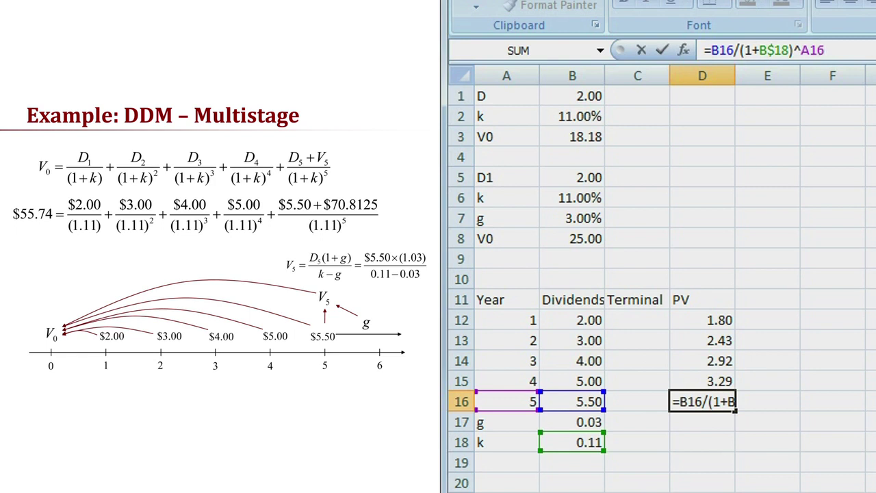
key(Return)
click(701, 402)
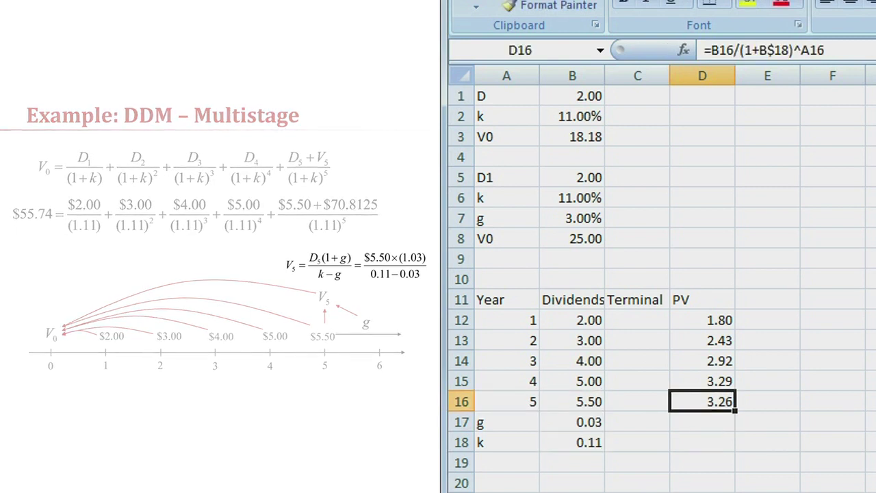
Step: Calculate the year 5 terminal value in C16 with the formula =B16*(1+B17)/(B18-B17)
click(638, 401)
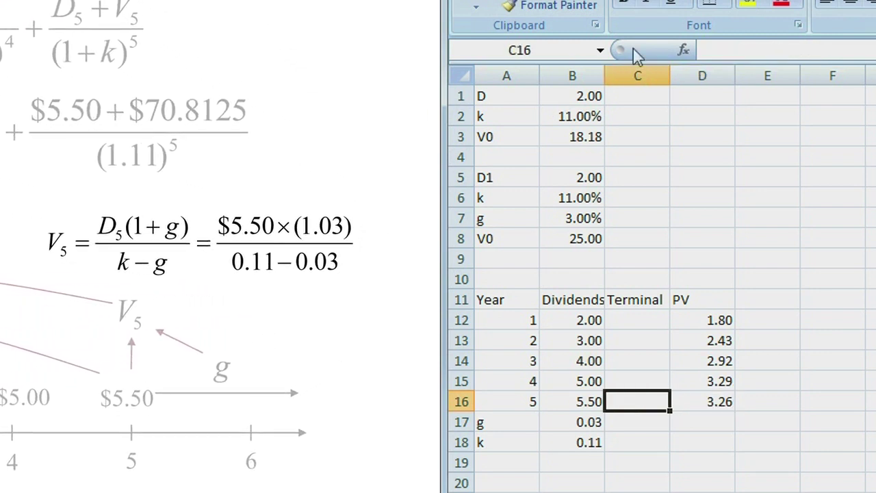
text(=)
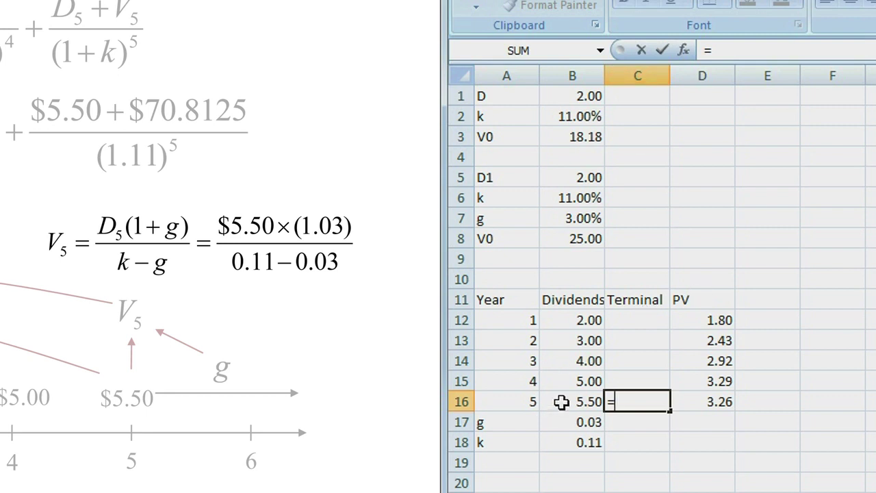
click(561, 402)
text(*()
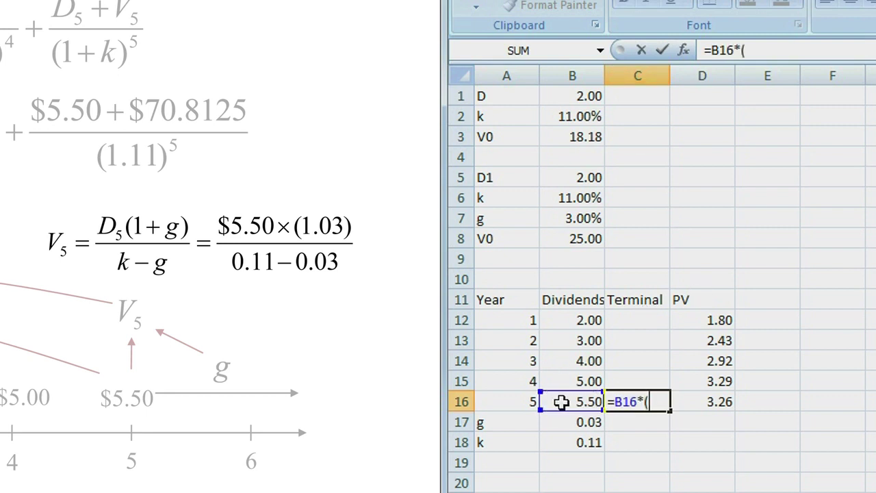
text(1+)
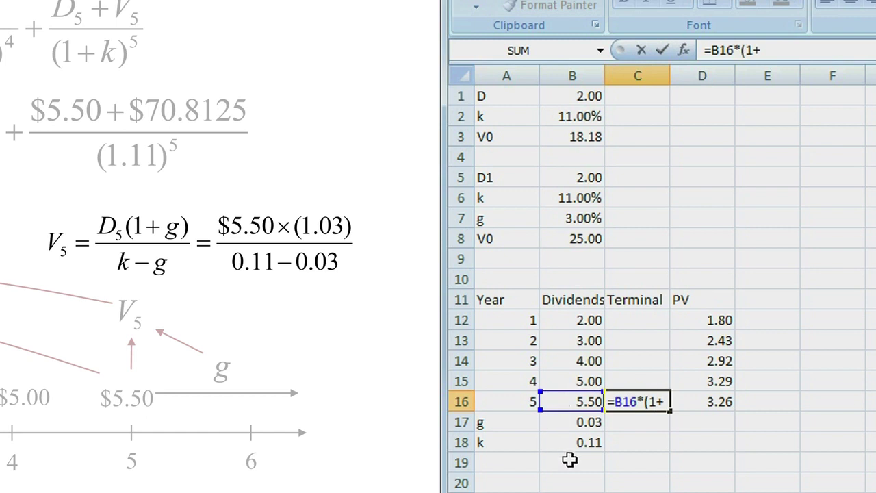
click(581, 422)
text())
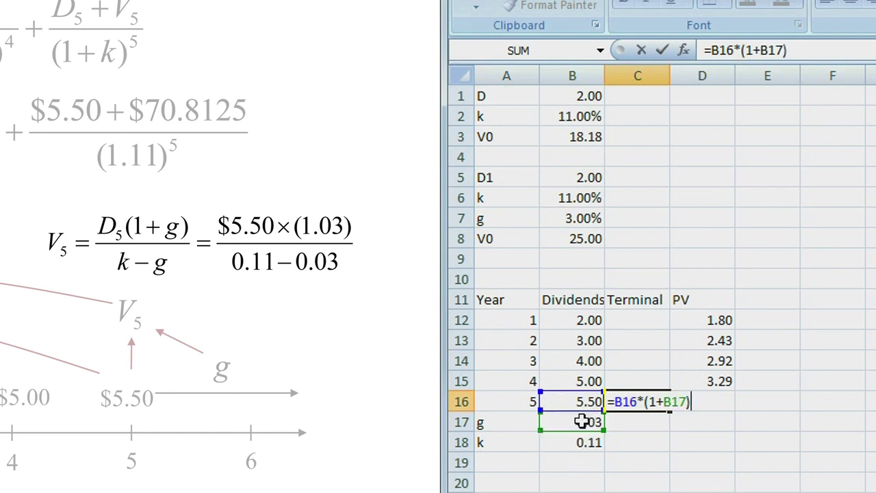
text(/()
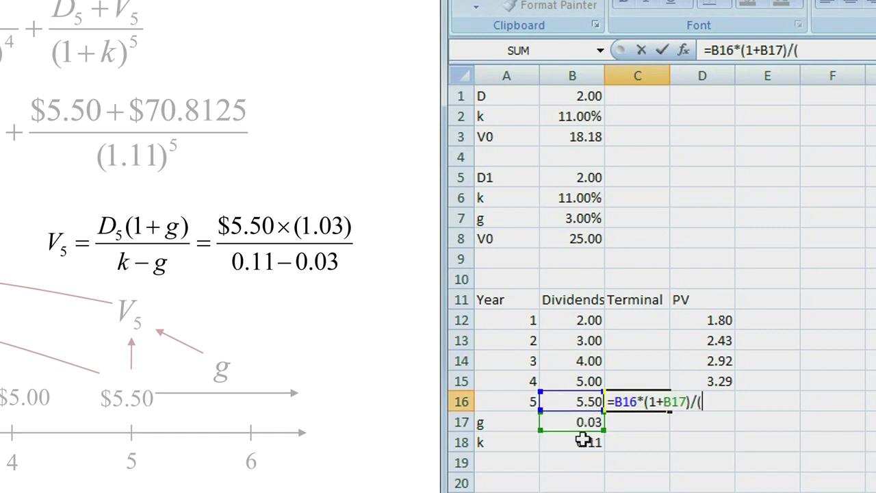
click(583, 440)
text(-)
click(555, 424)
text())
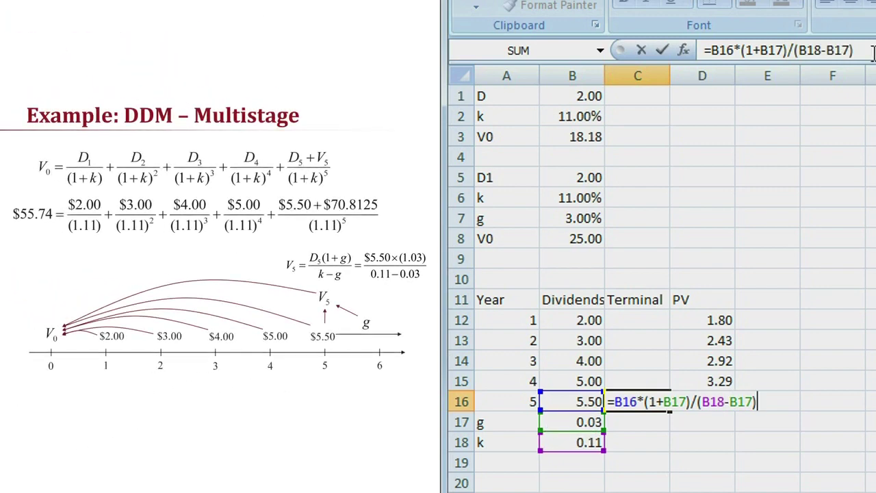
key(Return)
key(Up)
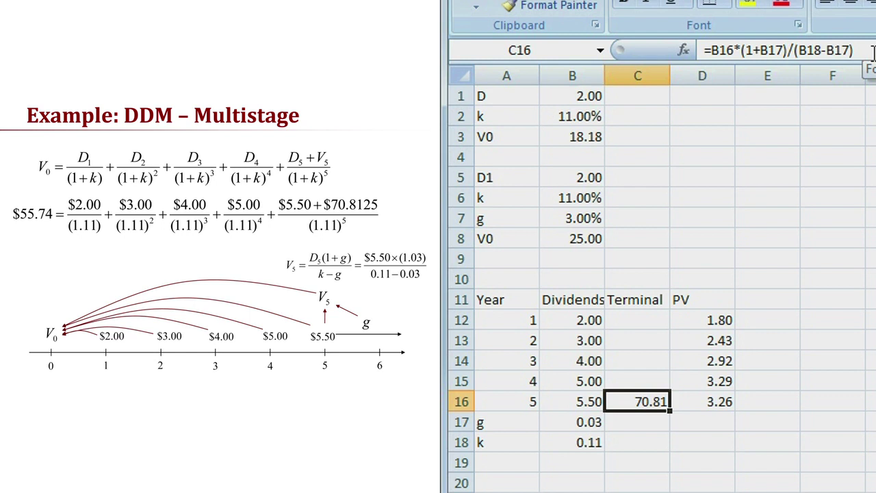
Step: Extend the year 5 present value formula in D16 with the discounted terminal value, +C16/(1+B$18)^A16
key(Right)
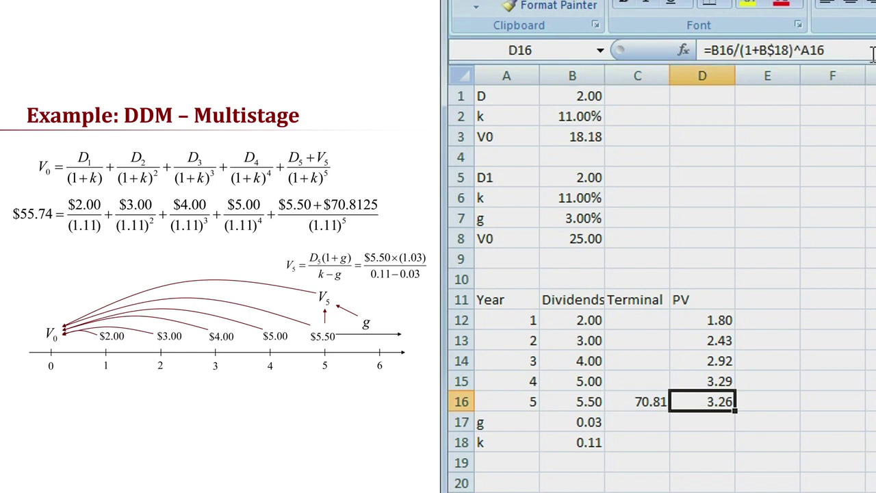
click(873, 53)
text(+)
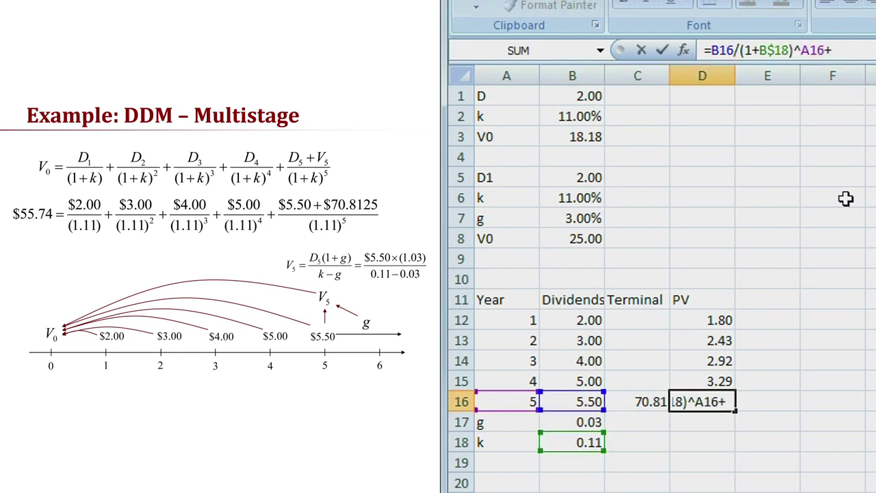
click(624, 403)
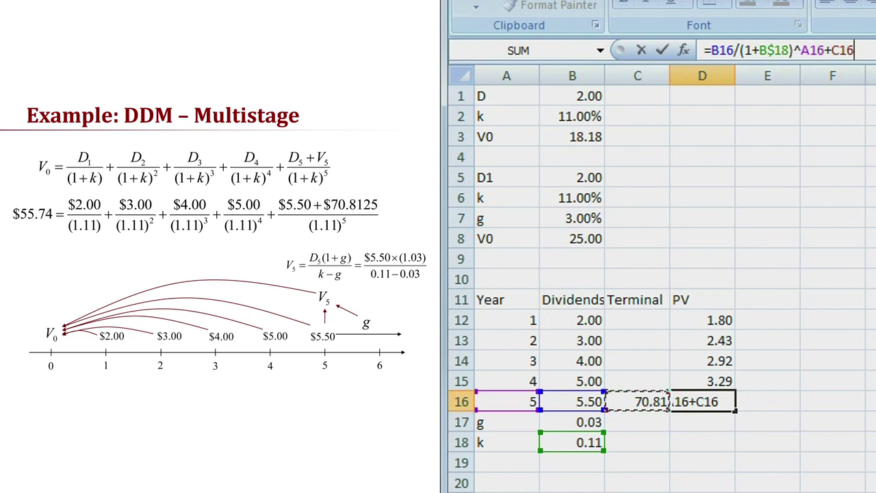
text(/()
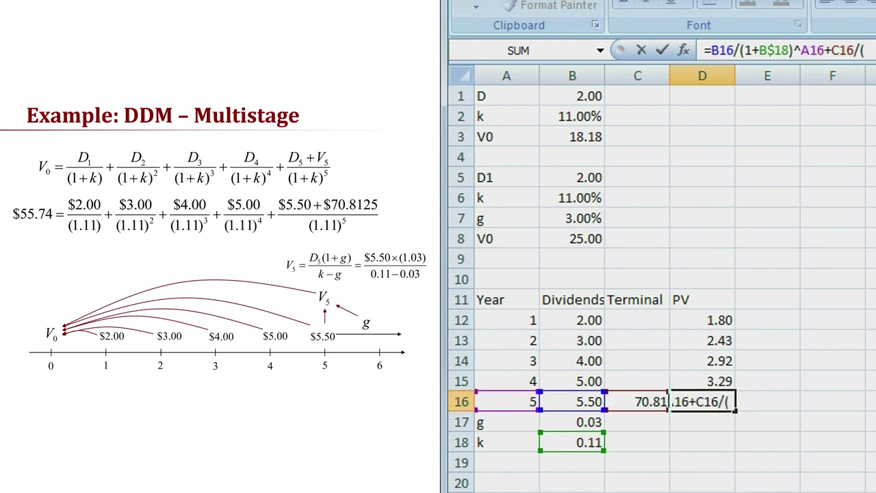
text(1+)
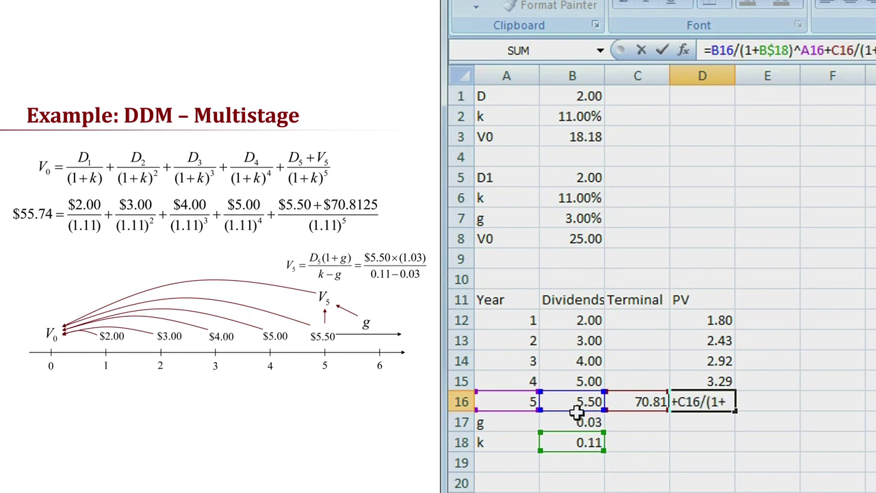
click(577, 442)
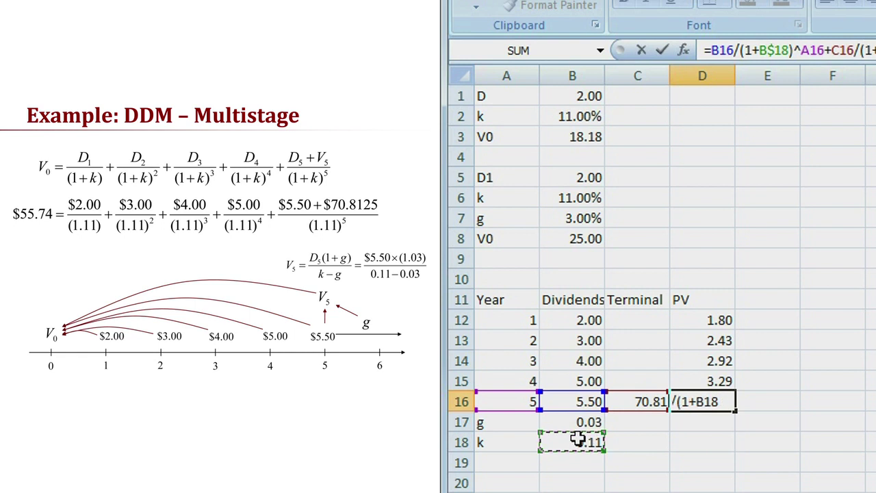
text()^)
click(523, 401)
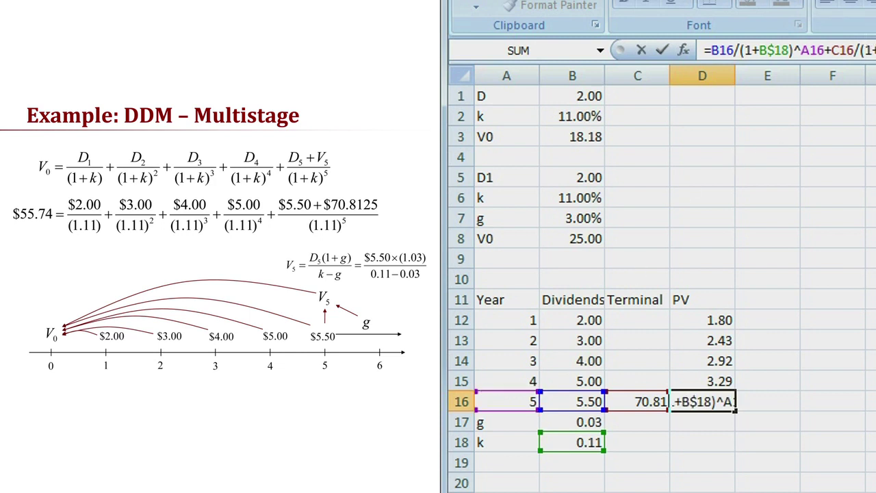
key(Return)
click(702, 401)
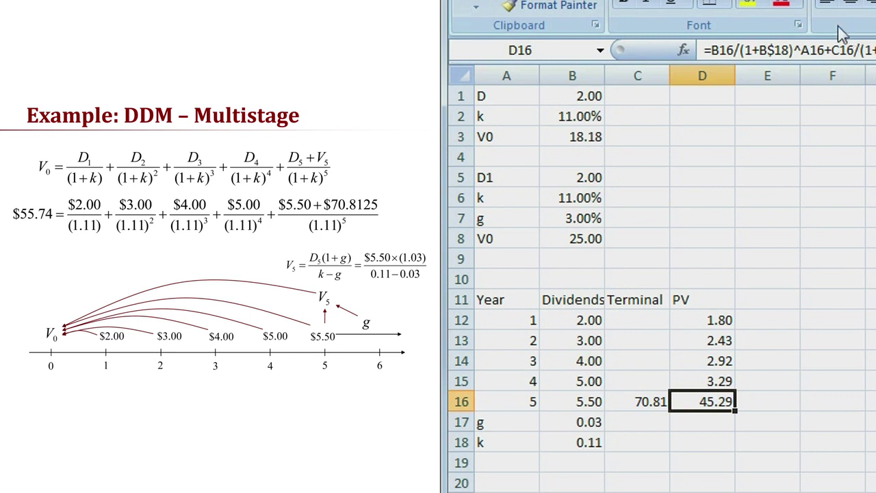
click(731, 50)
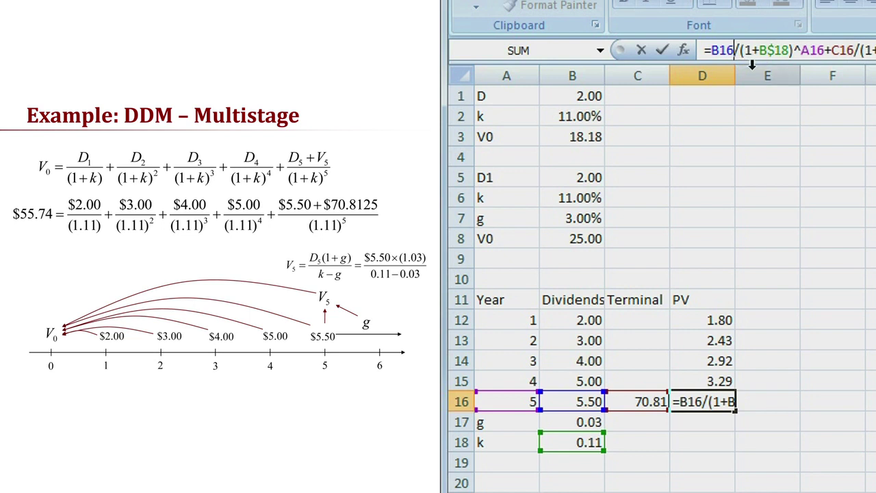
key(Escape)
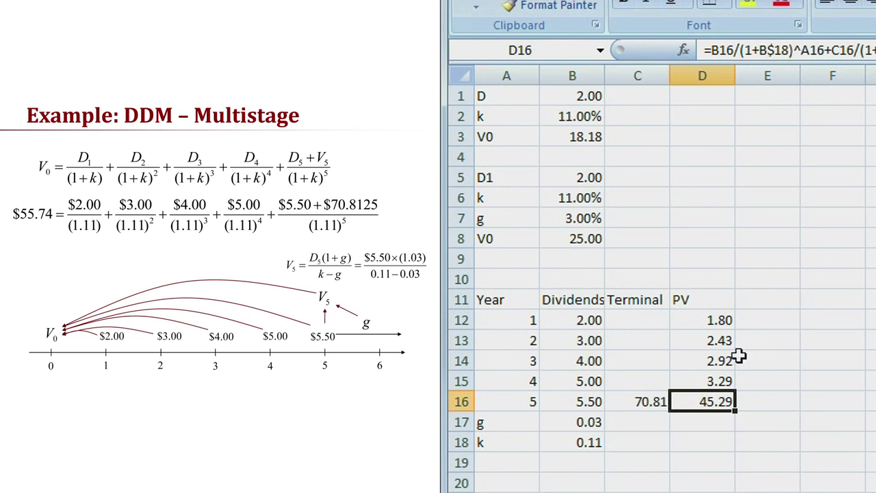
Step: Clear the year 5 present value in D16 and fill the cell with the formula from D15
key(Return)
click(710, 379)
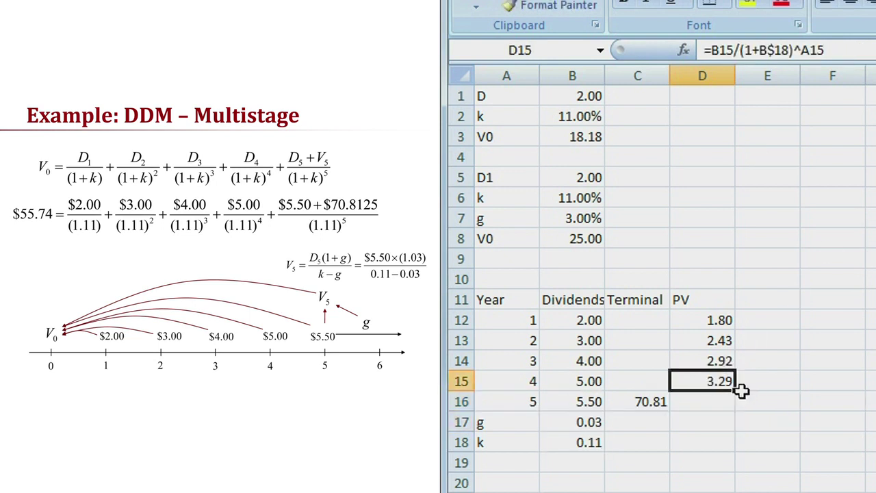
drag(737, 389, 724, 404)
click(724, 404)
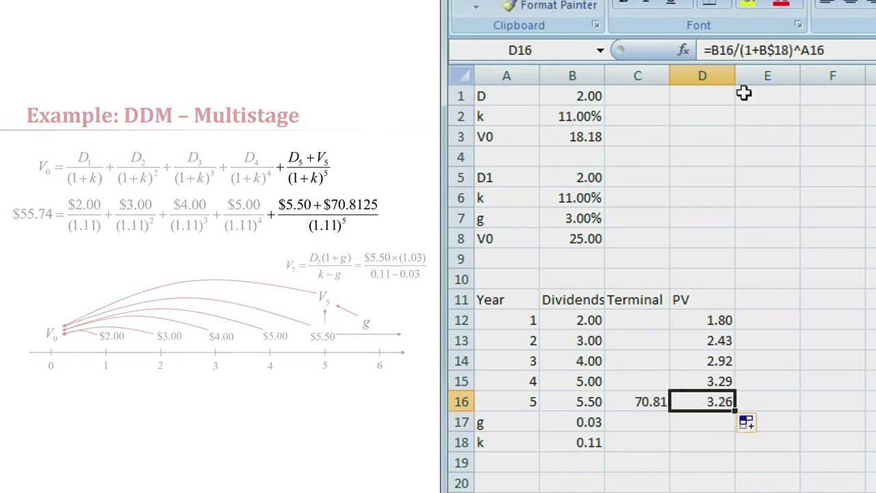
Step: Change the D16 formula to discount dividend and terminal value together: =(B16+C16)/(1+B$18)^A16
click(730, 50)
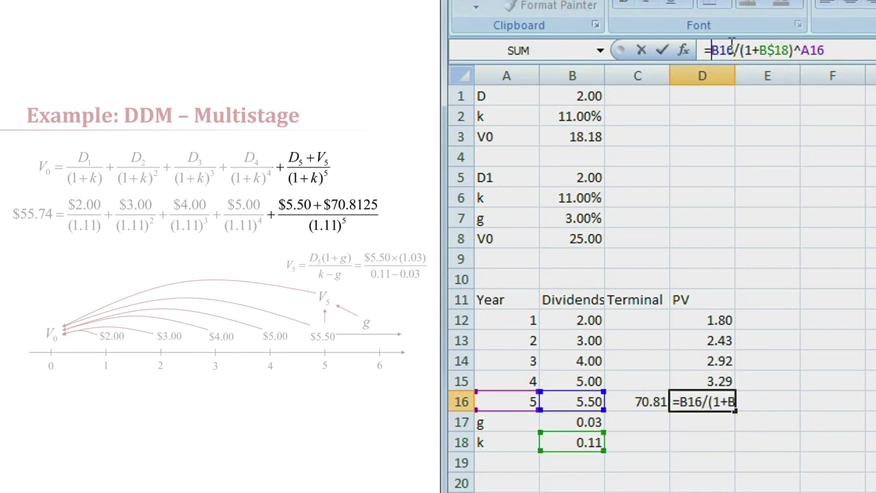
key(Left)
key(Left)
key(Left)
text(()
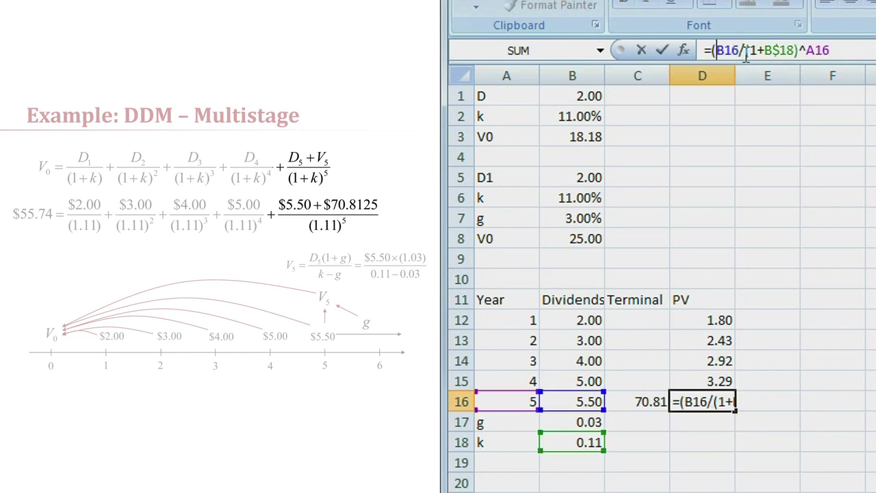
click(741, 51)
text(+)
click(640, 402)
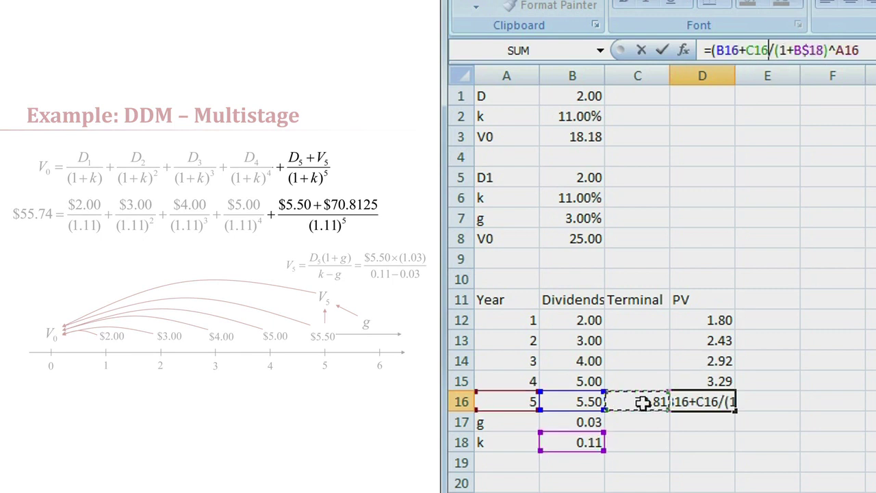
text())
key(Return)
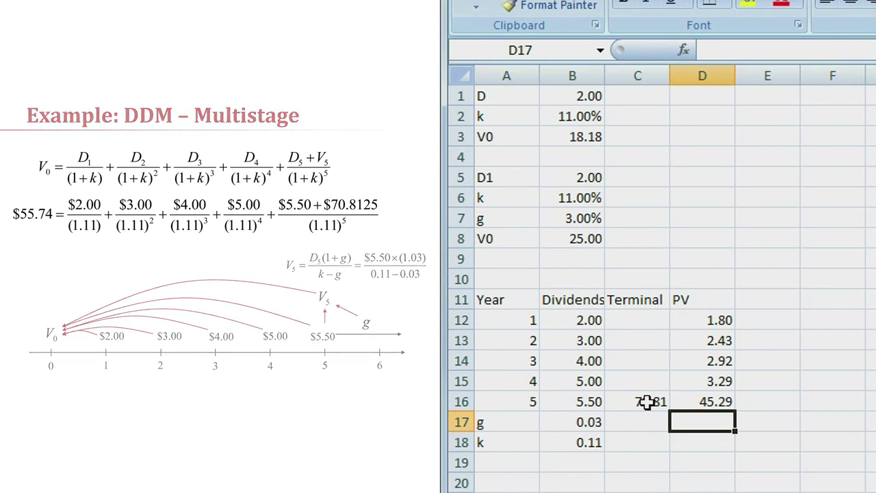
Step: Enter the label V0 in cell C19
key(Down)
key(Down)
key(Left)
text(V0)
key(Return)
Step: Calculate V0 in D19 as the SUM of the present values in D12:D16
key(Up)
key(Right)
text(=s)
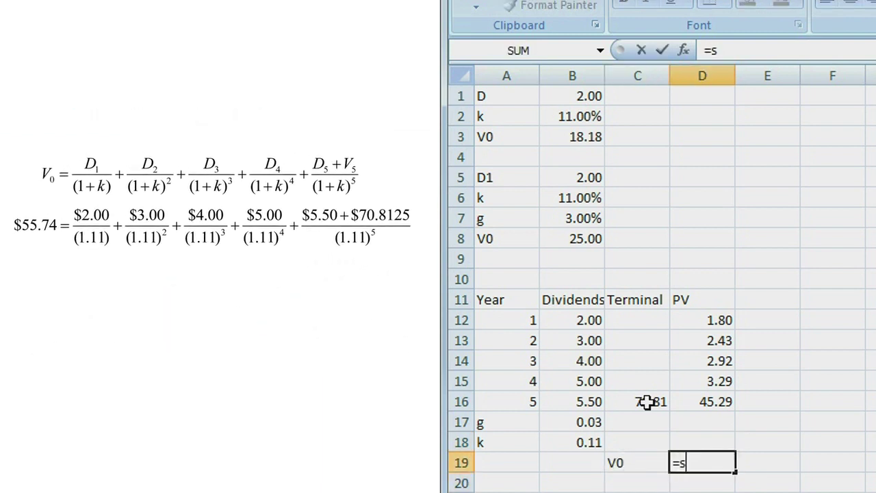
text(um()
drag(726, 320, 711, 404)
key(Return)
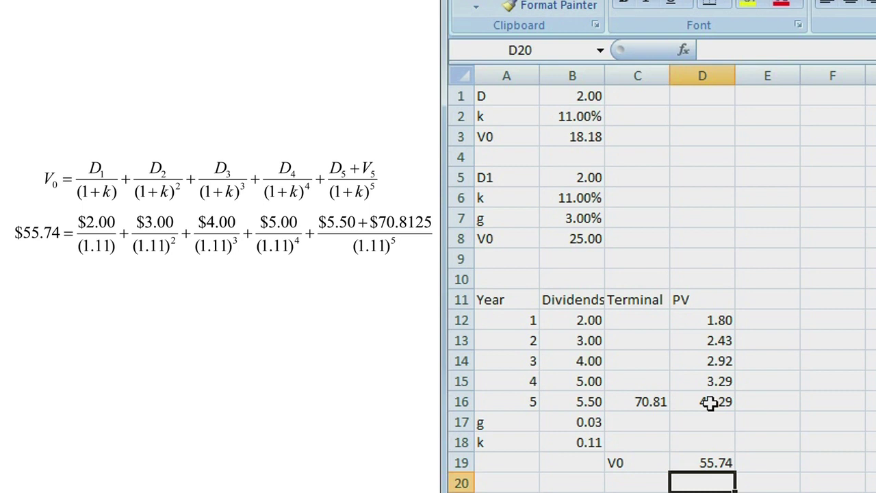
Step: Format the g and k rates in B17:B18 as percentages without decimals
click(569, 323)
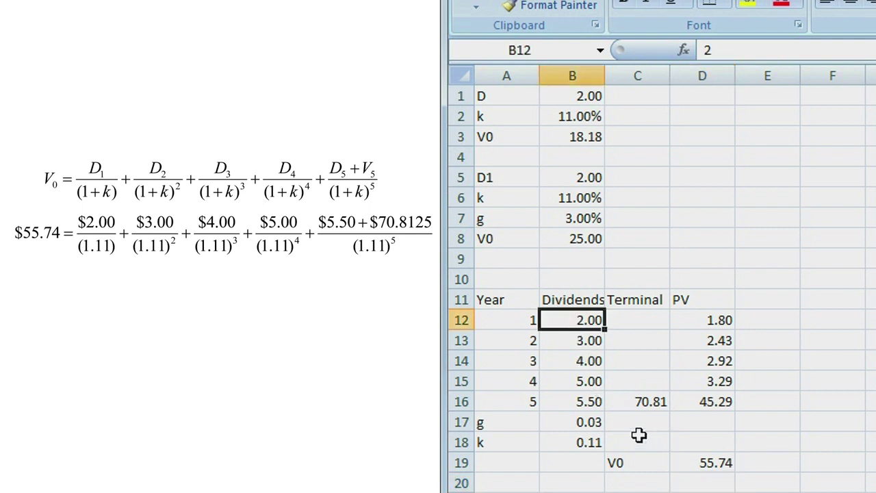
click(591, 420)
click(581, 445)
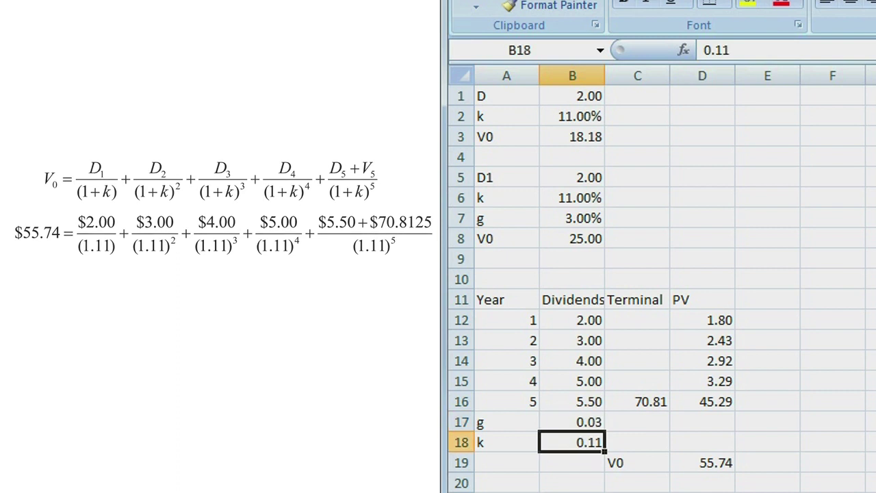
drag(577, 419, 577, 440)
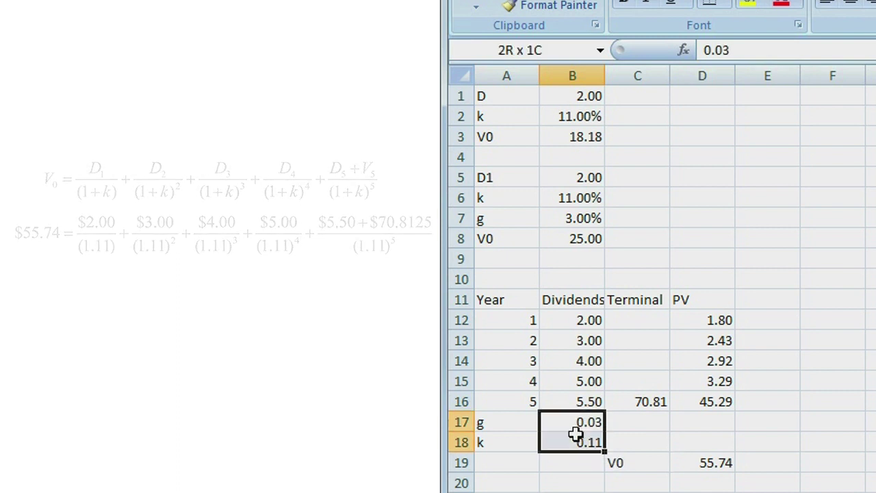
key(ctrl+shift+5)
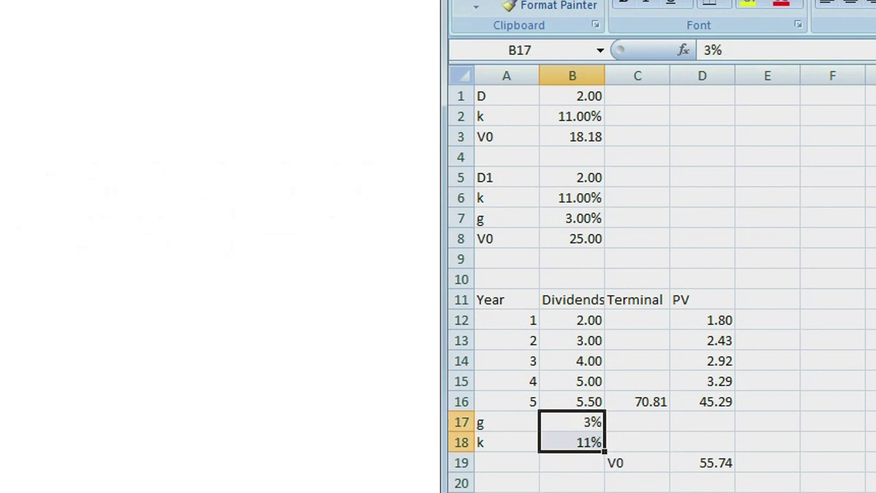
Step: Show the g and k rates in B17:B18 as percentages with two decimal places
key(alt+h)
key(0)
key(alt+h)
key(0)
key(Return)
click(638, 443)
Step: Set the discount rate k in B18 to 12% to test its effect on the stock value
click(572, 442)
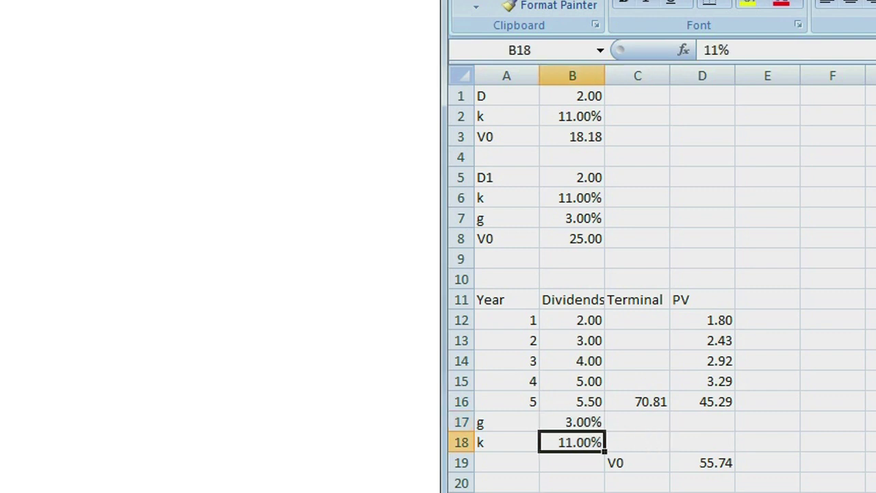
click(572, 422)
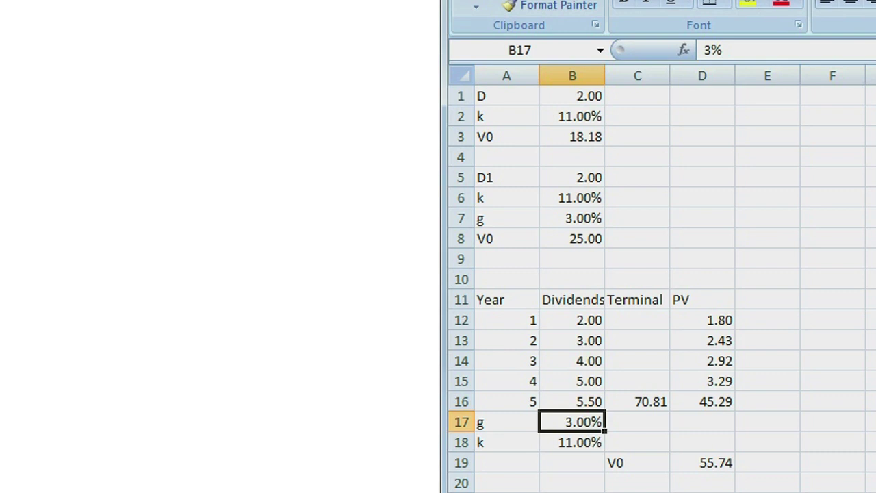
click(573, 442)
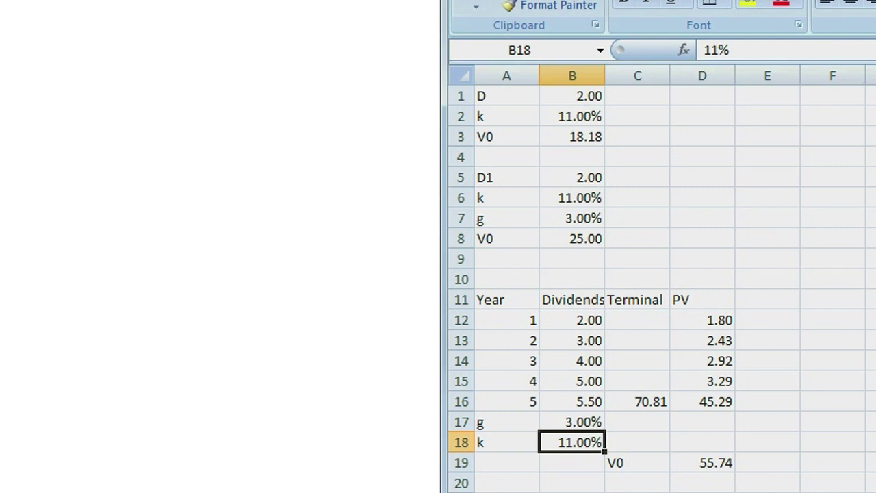
text(.12)
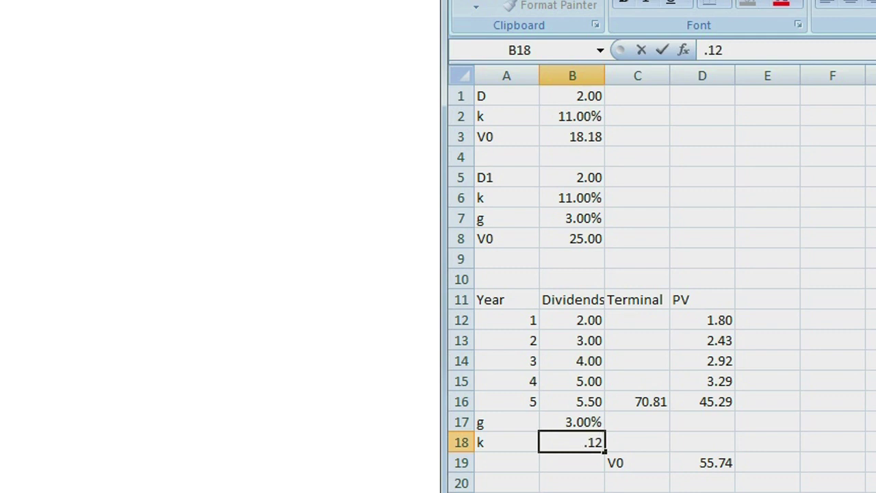
key(Return)
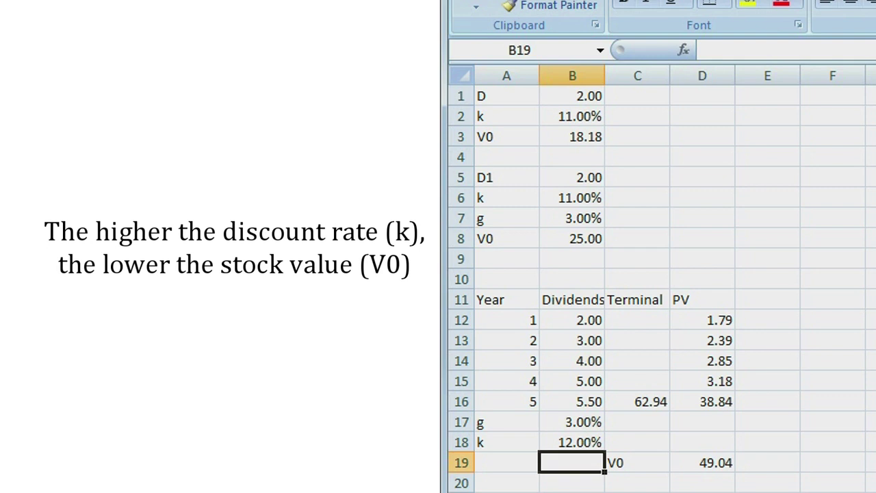
Step: Restore the discount rate k in B18 to 11%
click(571, 442)
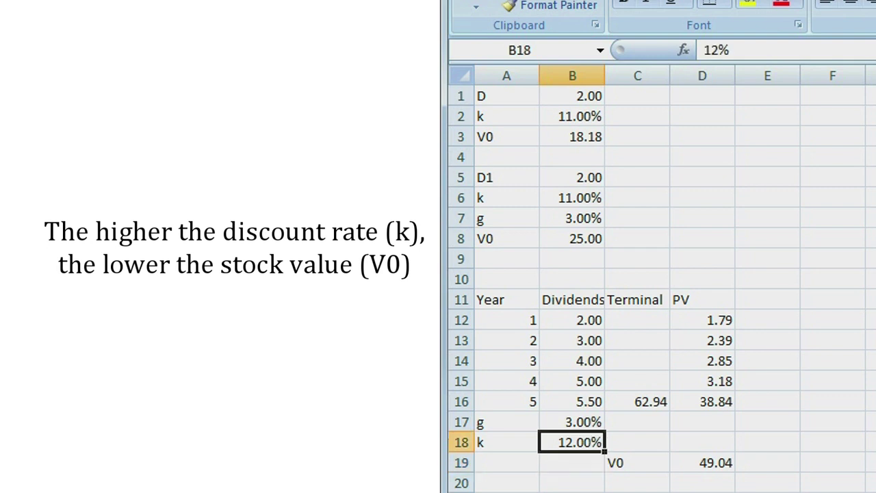
text(11)
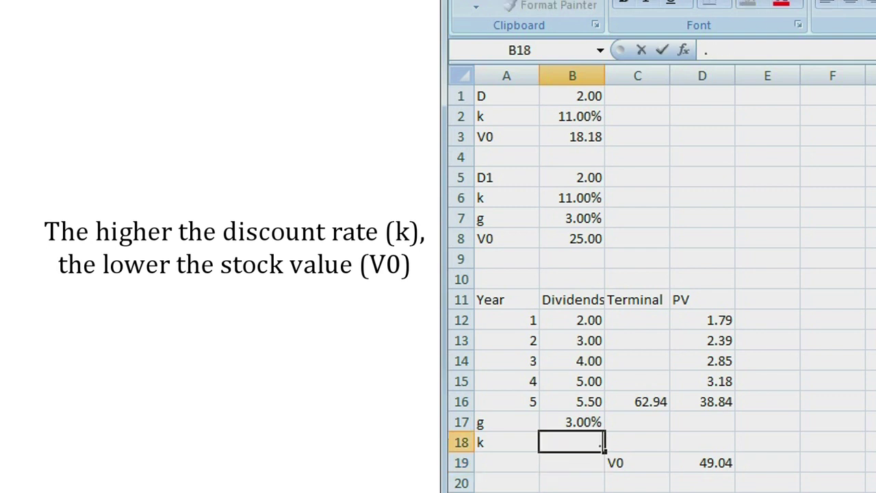
key(Return)
click(572, 442)
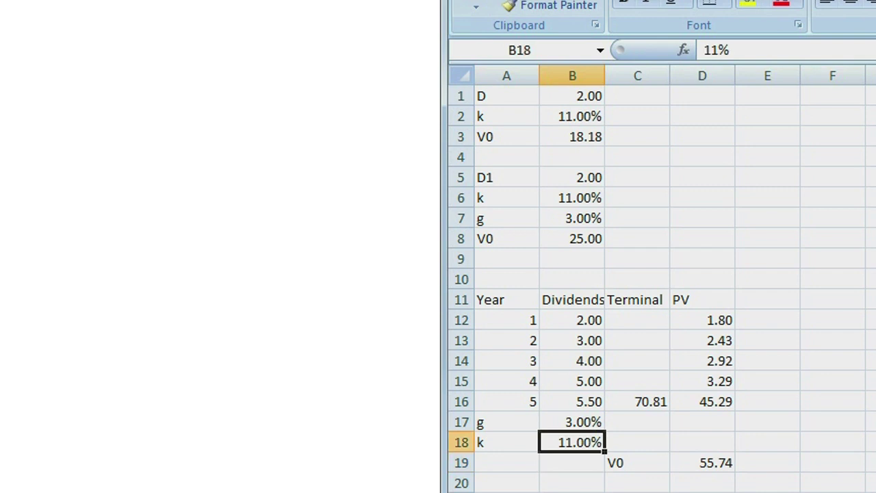
Step: Set the growth rate g in B17 to 4% to test its effect on the stock value
click(571, 421)
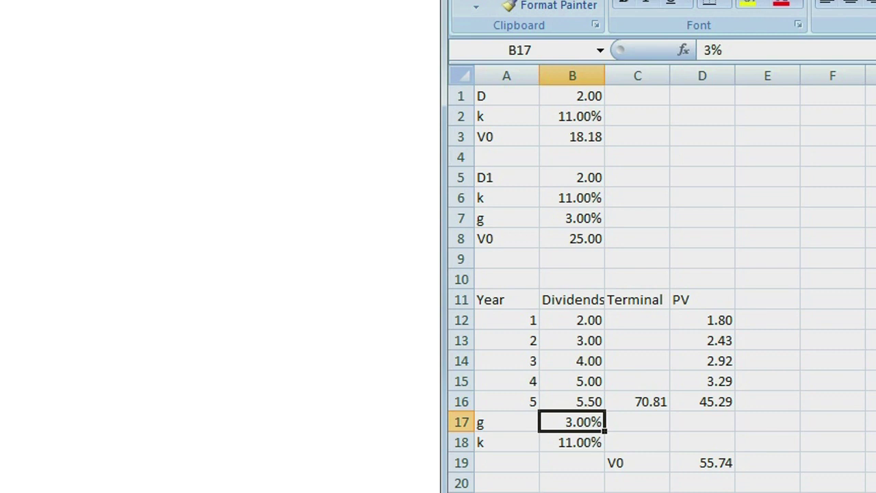
text(.04)
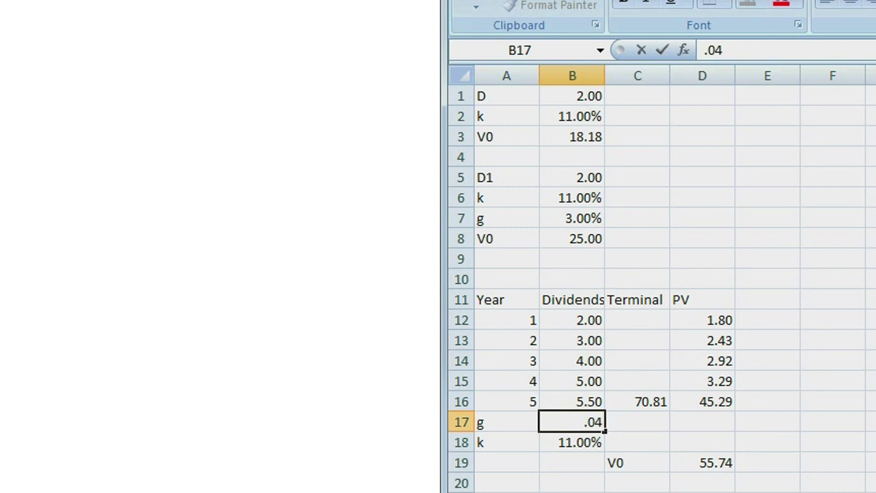
key(Return)
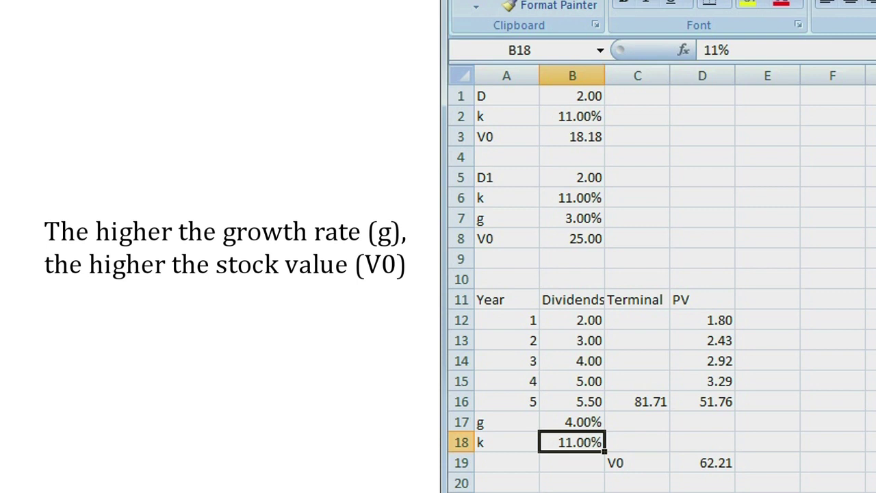
Step: Restore the growth rate g in B17 to 3%
key(Up)
text(3%)
key(Return)
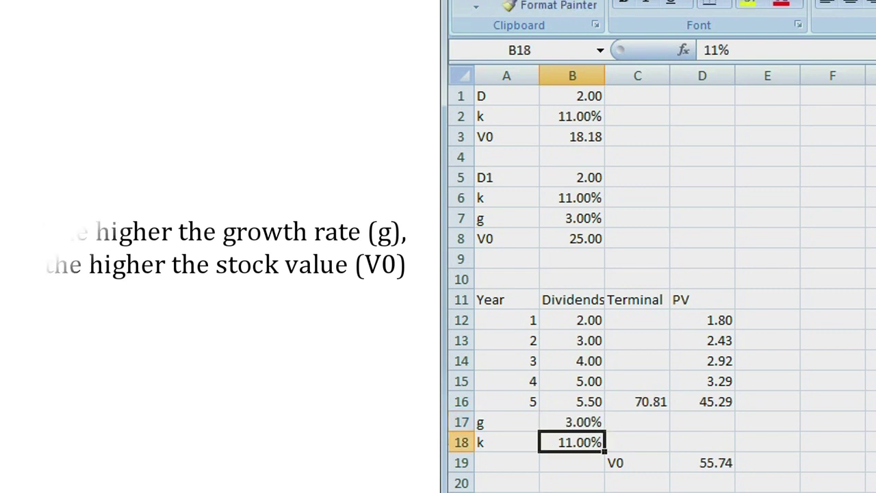
Step: Set the year 1 to 4 dividends in B12:B15 to 0 and the year 5 dividend in B16 to 1
key(Up)
key(Up)
key(Up)
key(Up)
key(Up)
key(Up)
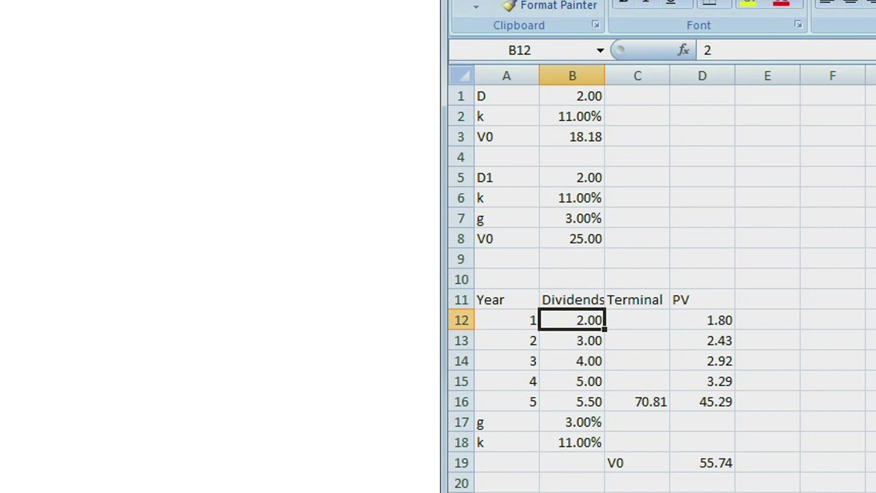
text(0)
key(Return)
text(0)
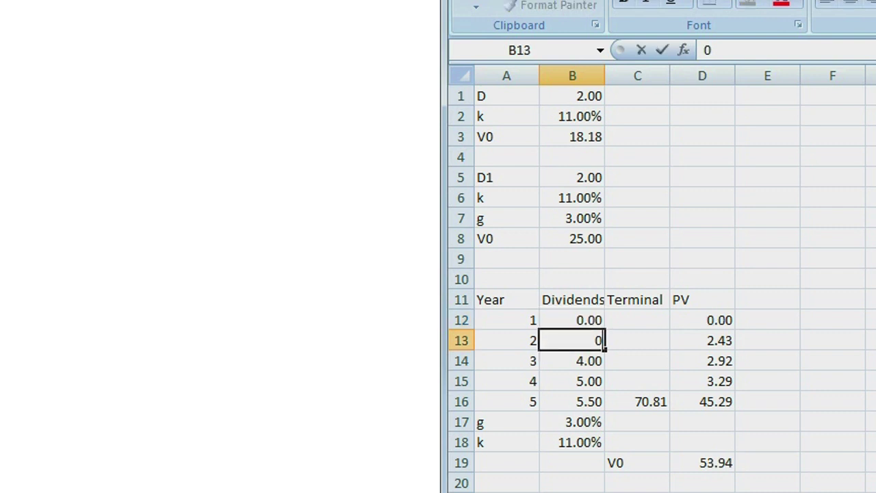
key(Return)
text(0)
key(Return)
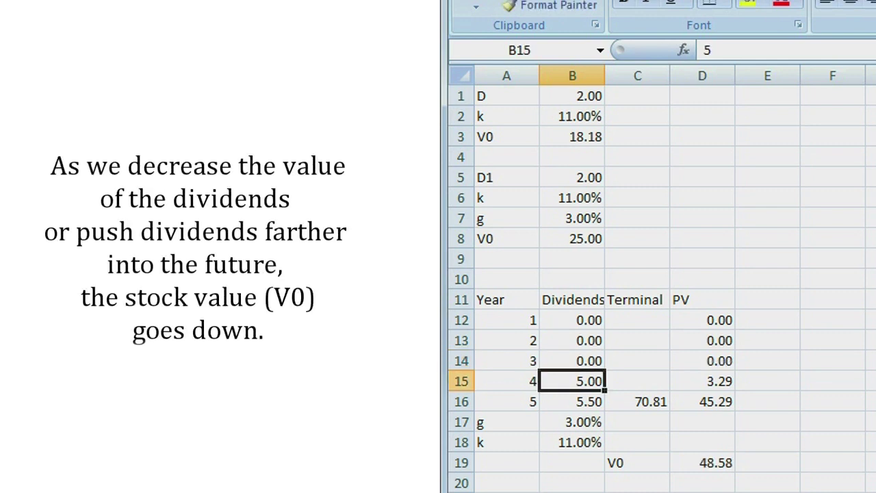
text(0)
key(Return)
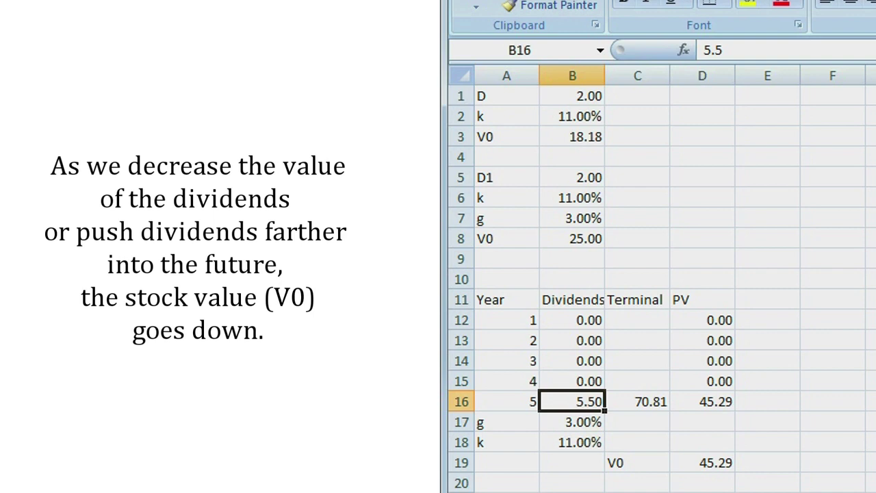
text(1)
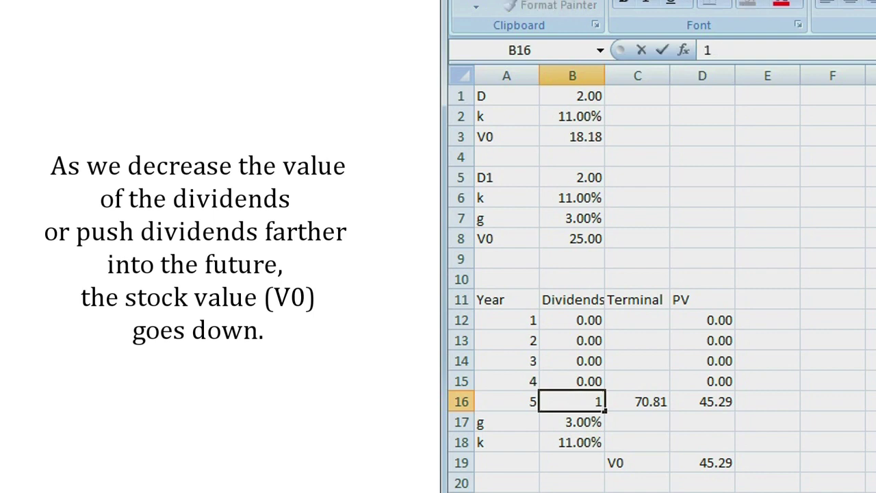
key(Return)
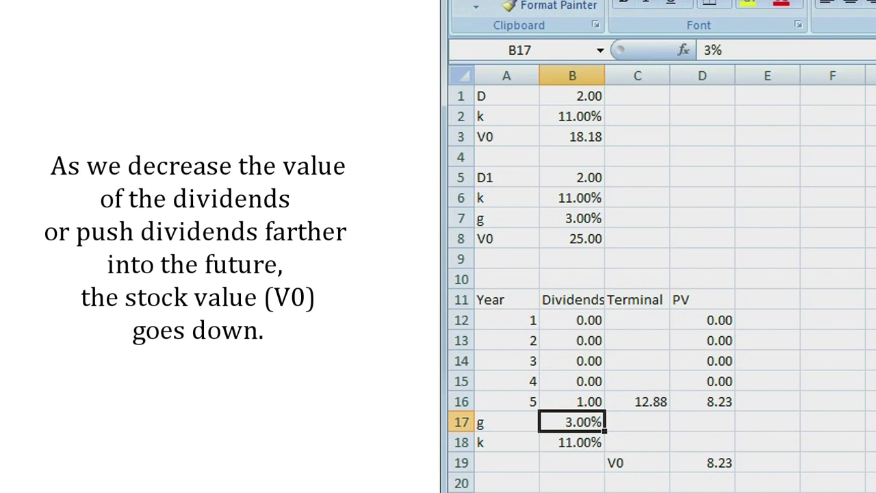